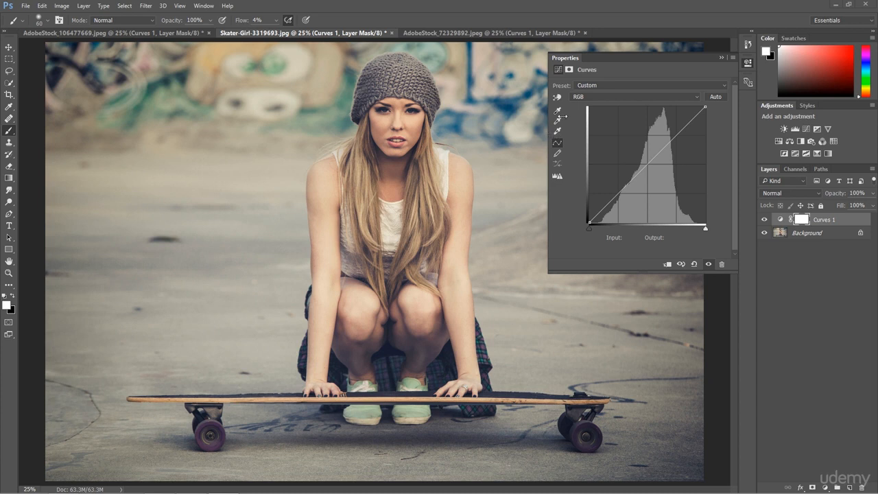
Step: Set the Curves black point from the dark upper corner of the graffiti wall and the white point from a bright graffiti area
click(557, 110)
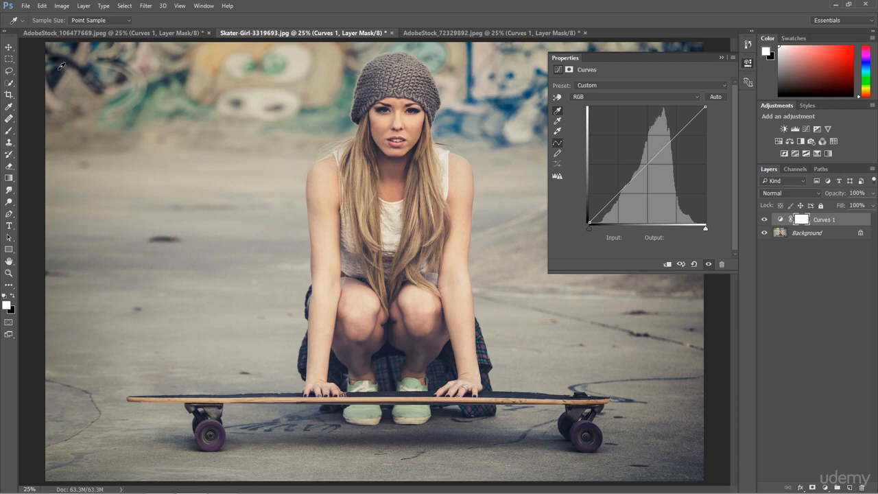
click(60, 66)
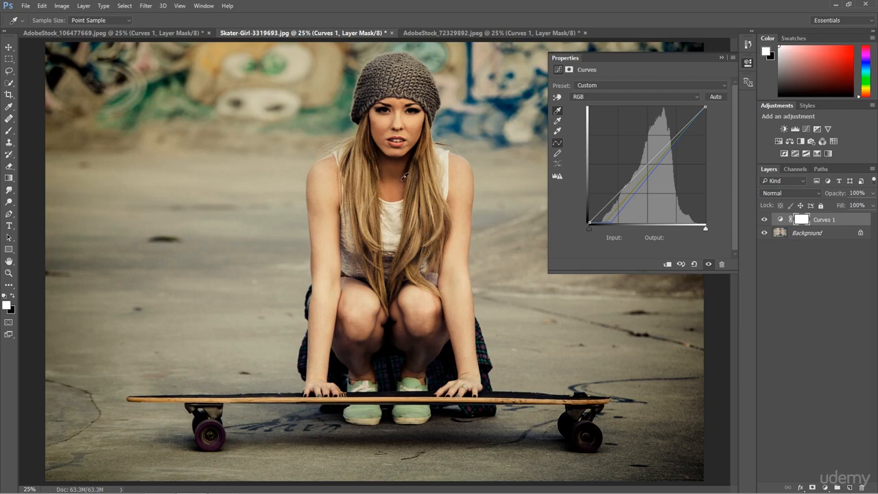
click(557, 131)
click(558, 131)
click(298, 55)
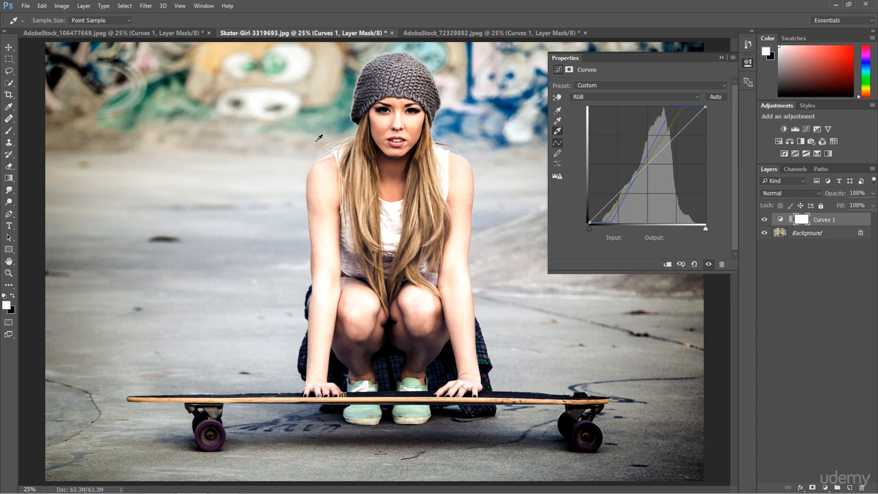
Step: Undo the black and white point corrections and remove the remaining points from the RGB curve
key(alt)
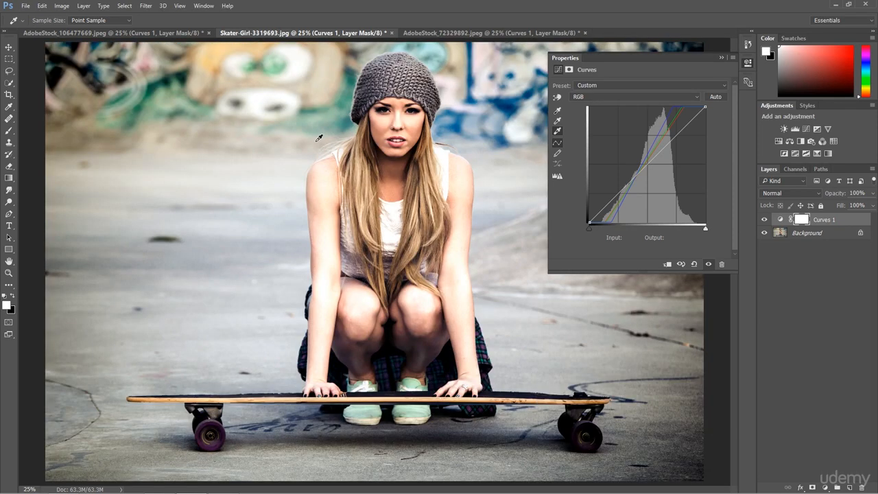
key(alt)
click(316, 144)
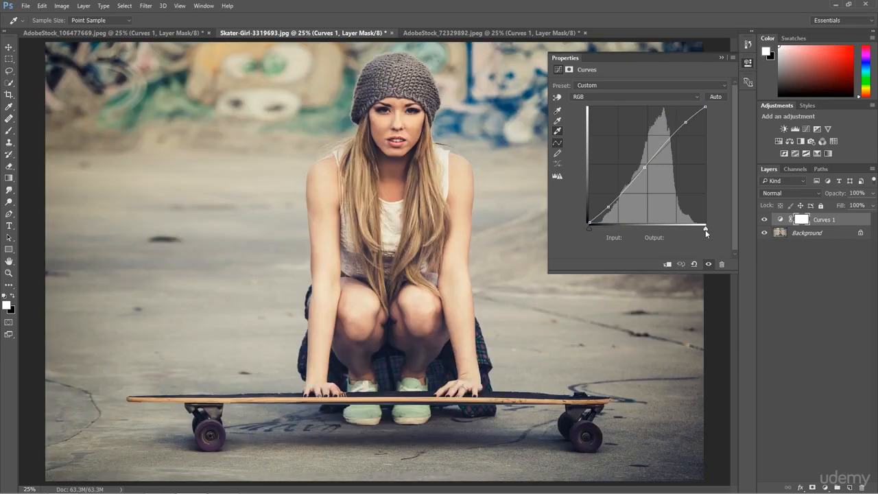
drag(686, 122, 688, 232)
drag(644, 167, 654, 232)
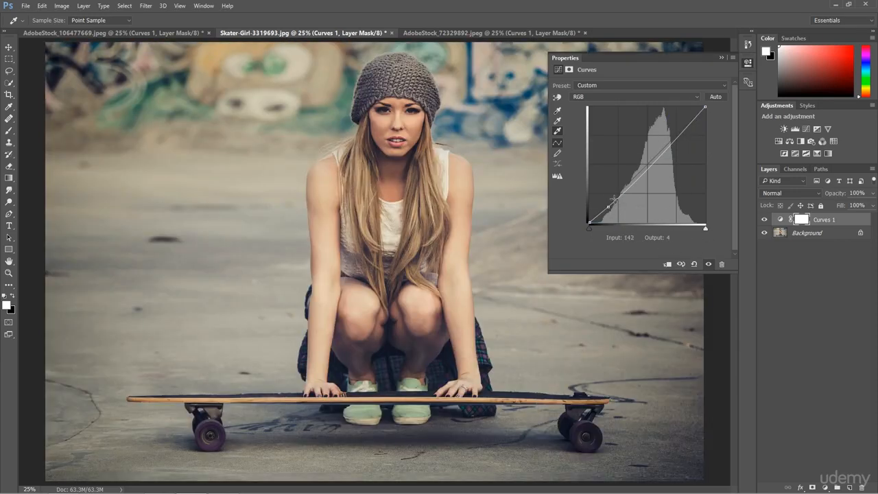
drag(610, 212, 634, 289)
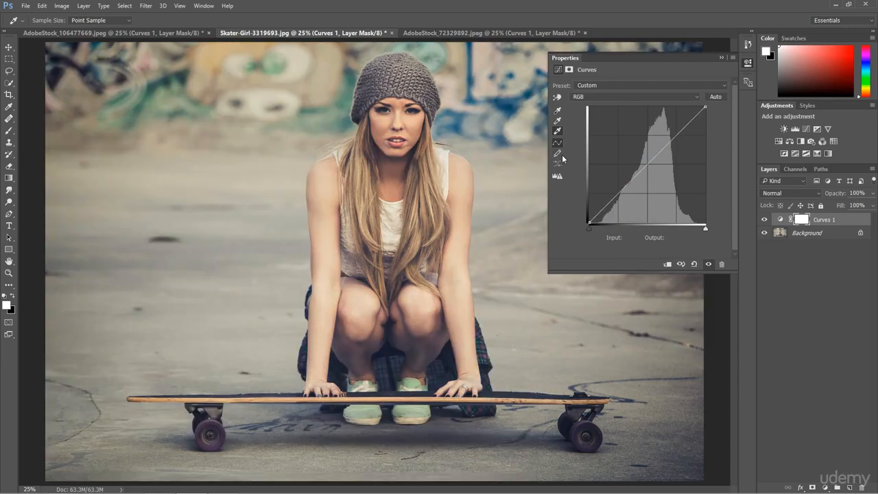
Step: Use the on-image Curves adjustment to darken the plaid shirt's shadows and brighten the white top's highlights
click(558, 99)
mouse_move(452, 346)
mouse_down()
mouse_move(450, 364)
mouse_move(446, 335)
mouse_move(448, 357)
mouse_up()
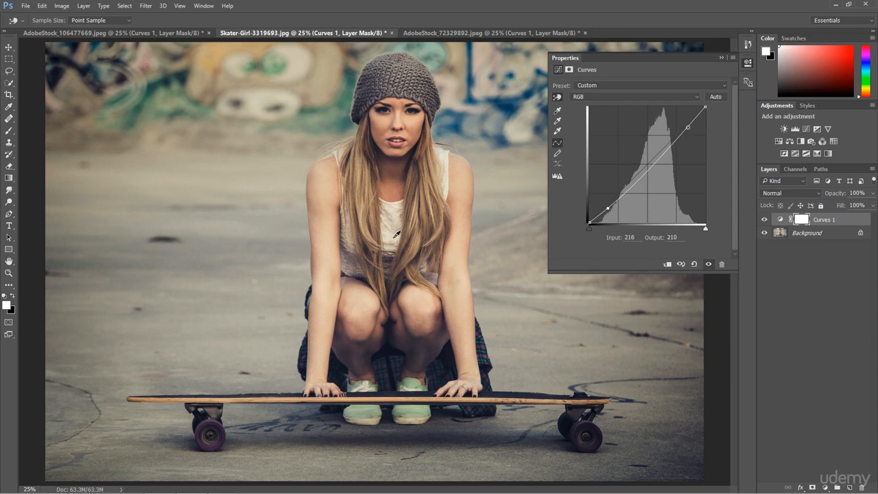
drag(397, 235, 396, 227)
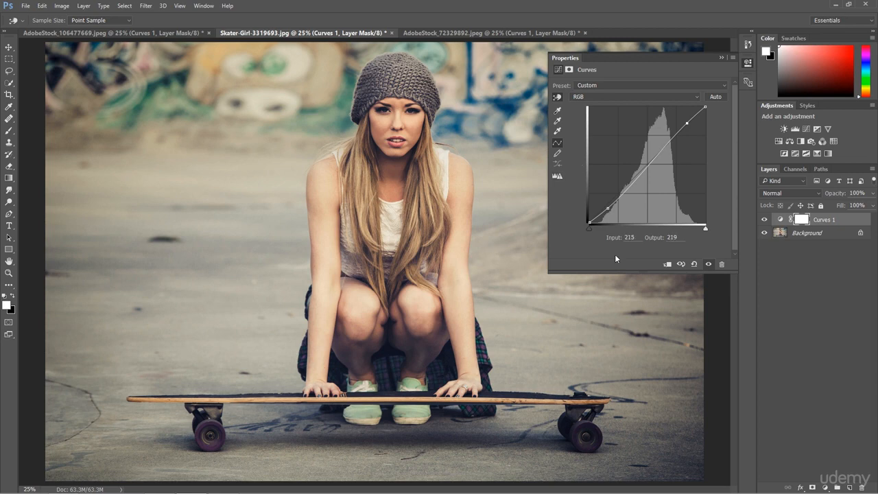
Step: Step back through the on-image adjustments and clear the leftover points from the RGB curve
key(ctrl+alt+z)
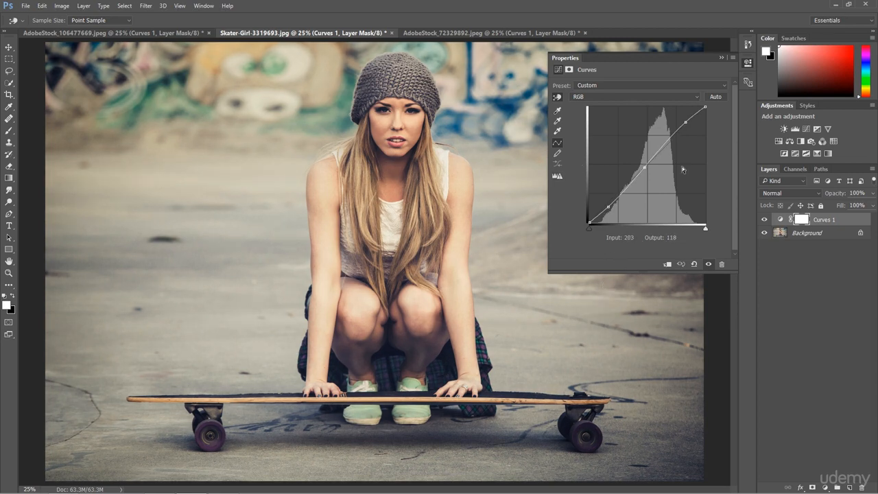
drag(685, 122, 683, 272)
drag(645, 168, 648, 278)
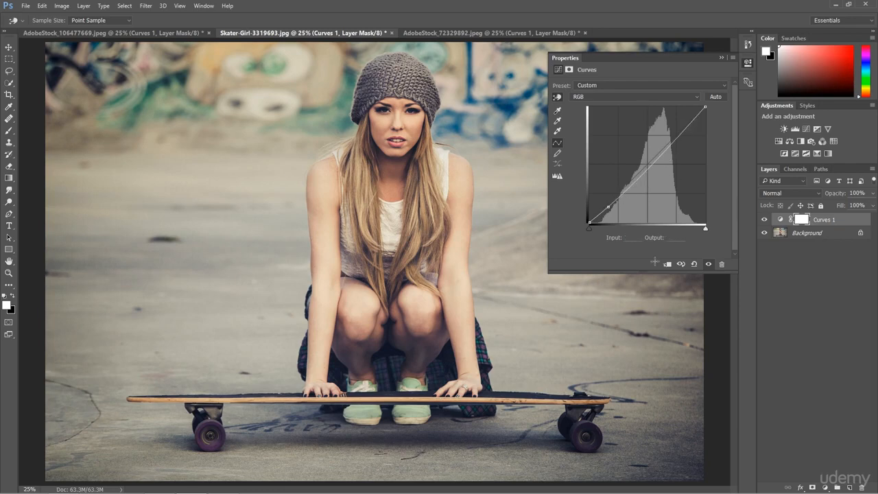
drag(609, 204, 633, 304)
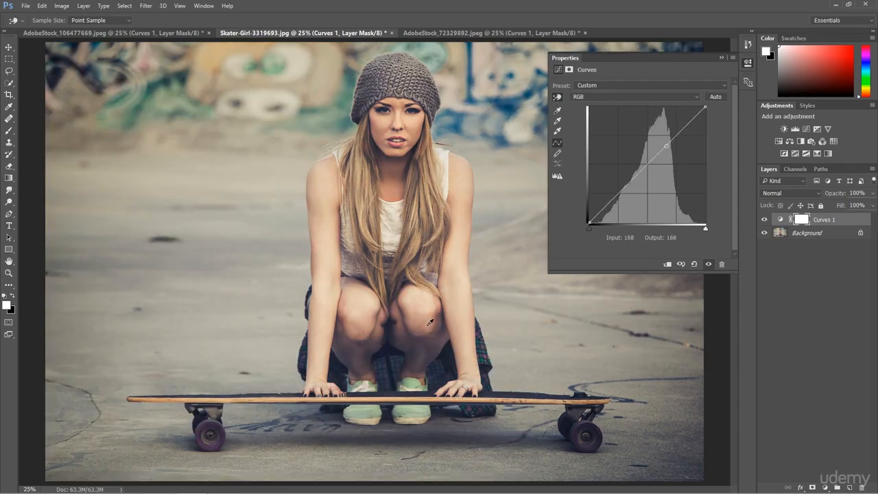
Step: Sample curve points from the plaid shirt and white top, lowering the shadow point and moving the highlight point to Input 206, Output 216
ctrl+click(451, 350)
click(395, 236)
drag(607, 204, 607, 207)
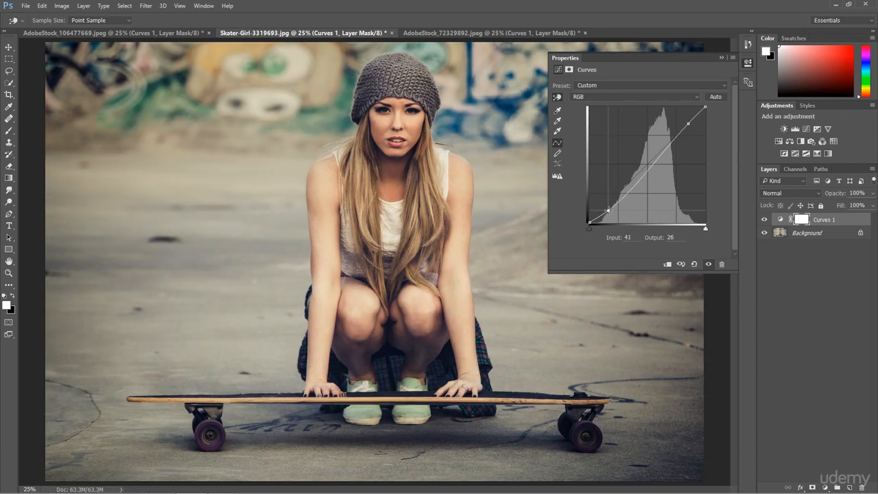
drag(688, 123, 682, 126)
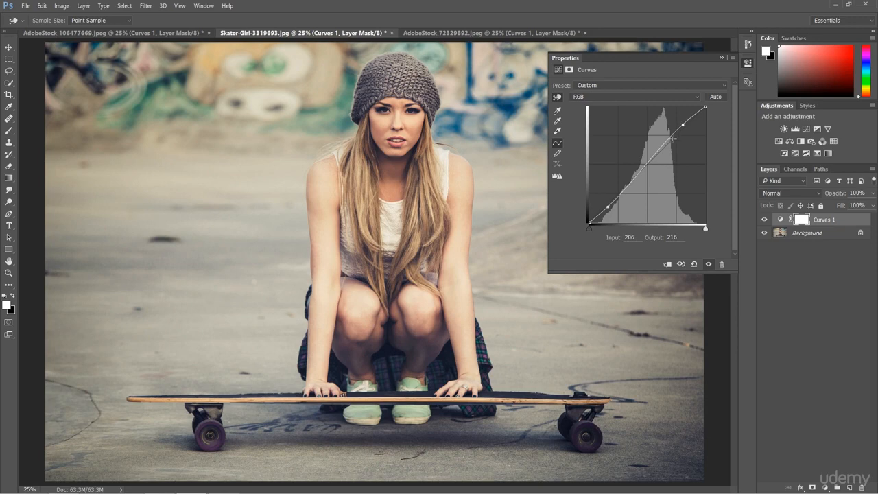
Step: Compare the skater photo with and without the Curves 1 adjustment, and return to the Brush tool
click(764, 220)
click(764, 219)
key(b)
Step: In AdobeStock_106477669.jpeg, use the on-image Curves adjustment to darken the foliage shadows and raise the tree trunk's highlights to Input 209, Output 222
click(143, 33)
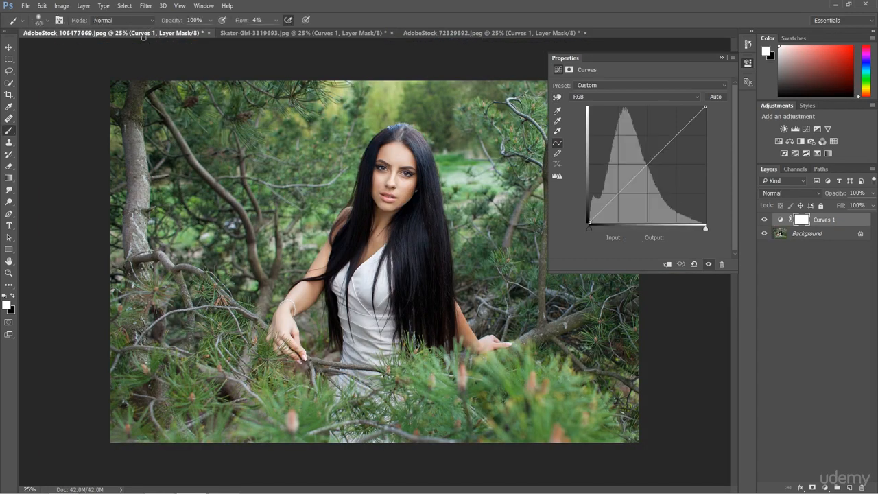
click(556, 96)
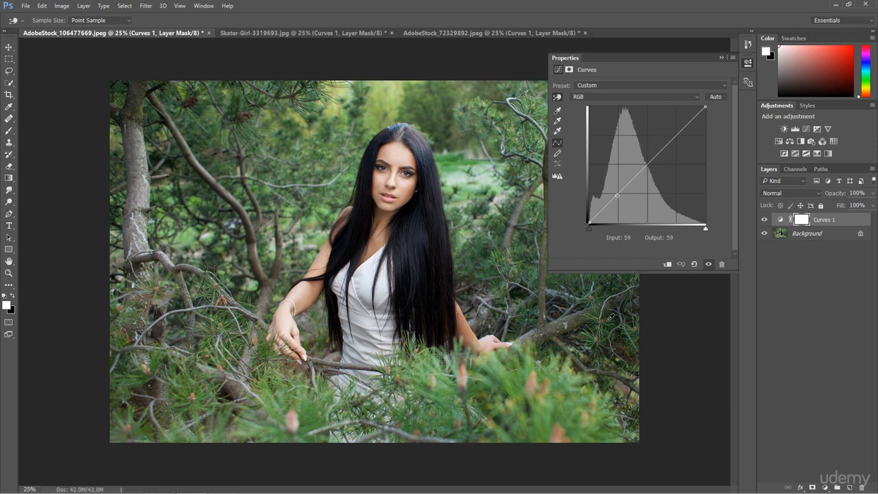
drag(613, 323, 613, 330)
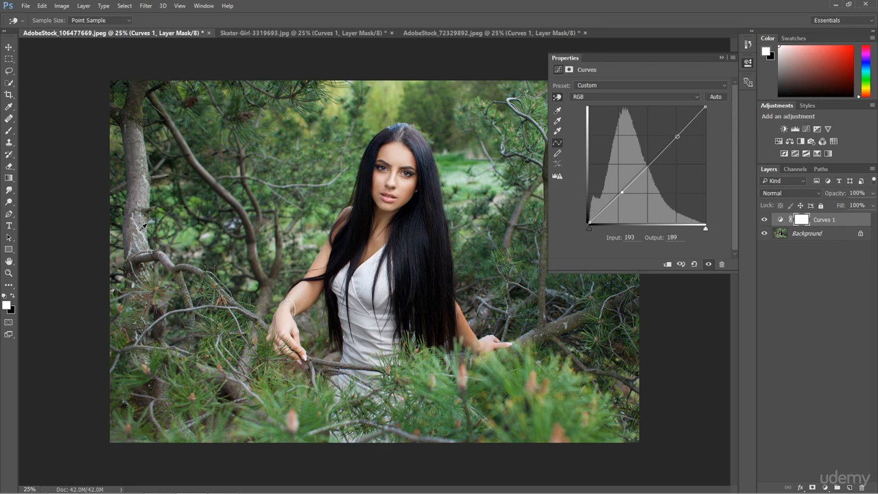
drag(142, 226, 140, 214)
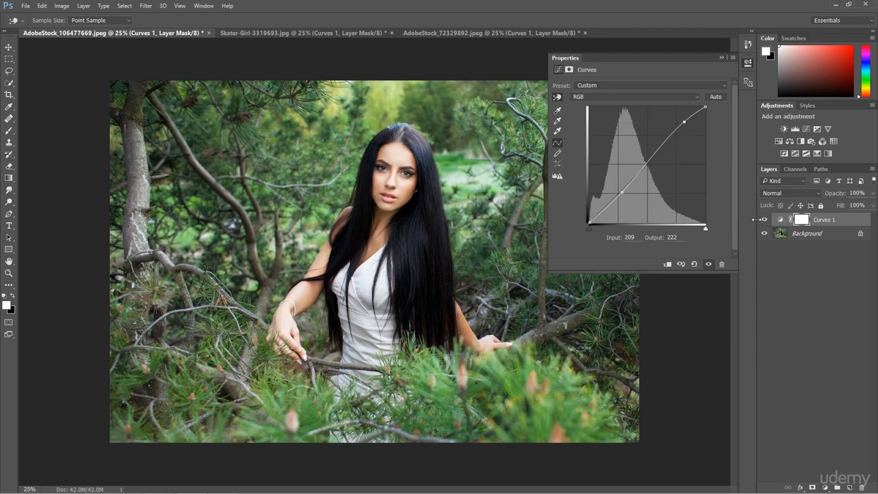
Step: Compare the forest portrait with and without the Curves 1 adjustment, and make the adjustment rather than its mask active
click(764, 220)
click(766, 219)
click(765, 220)
key(b)
click(779, 219)
click(765, 219)
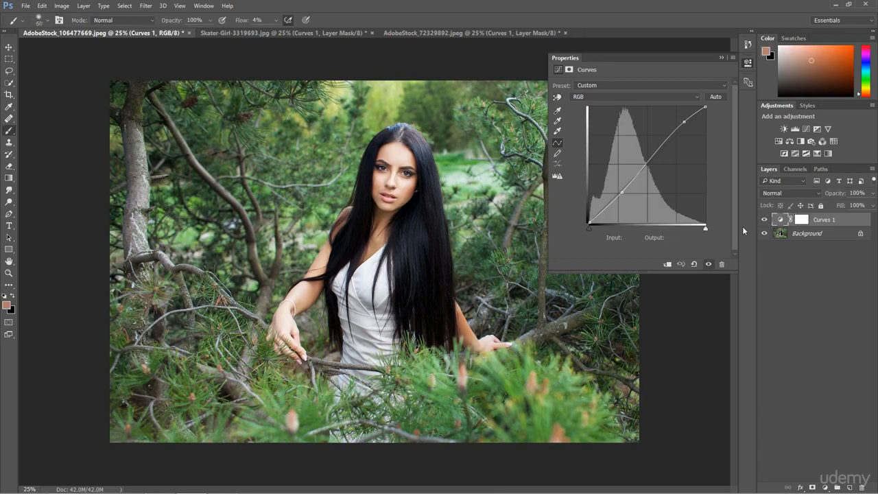